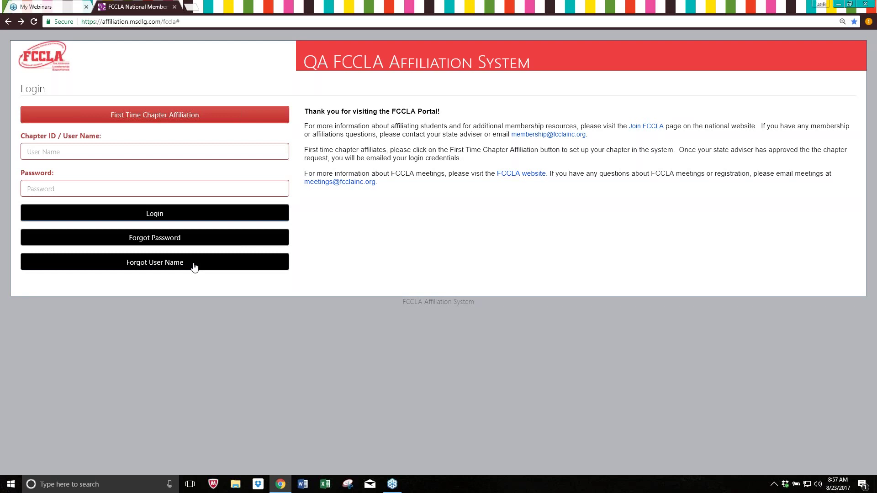
# Log in to the chapter portal with the chapter ID and the account password.
pyautogui.click(194, 267)
pyautogui.click(190, 151)
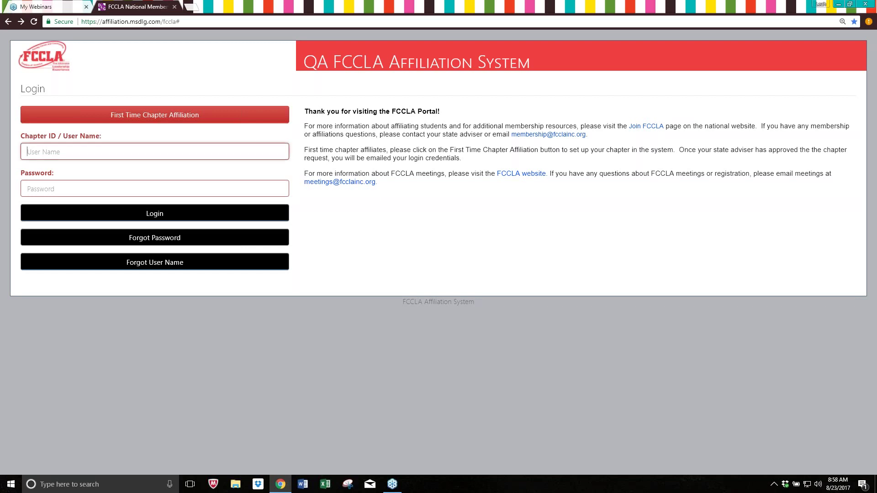
pyautogui.write('18799')
pyautogui.click(154, 188)
pyautogui.write('•••••')
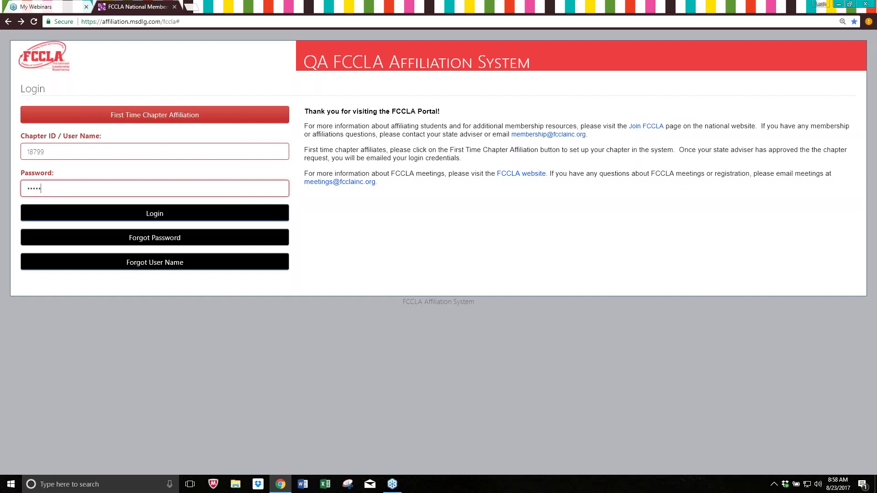
pyautogui.press('Tab')
pyautogui.press('Return')
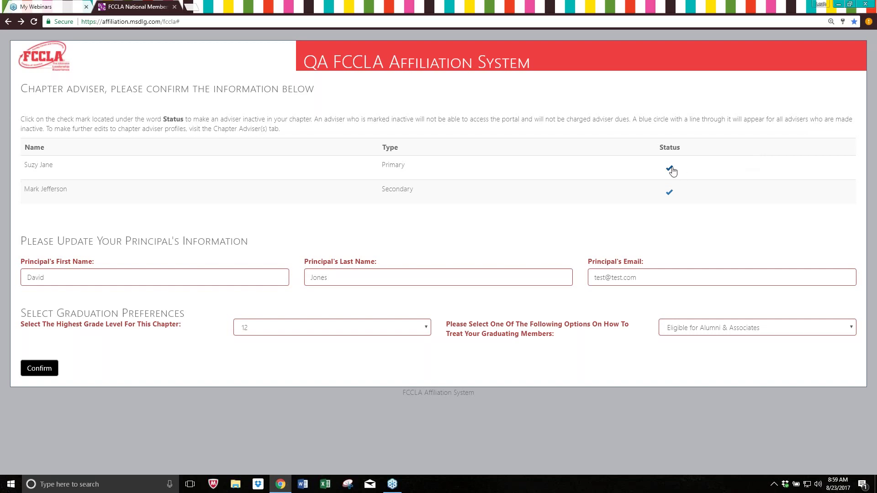
# Make the secondary adviser inactive and confirm the chapter information with graduating members set to Eligible for Alumni & Associates.
pyautogui.click(670, 196)
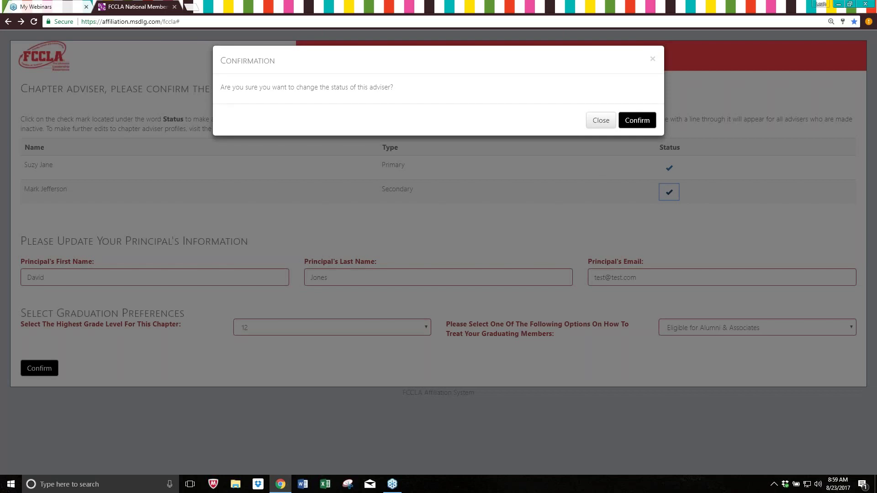
pyautogui.click(634, 126)
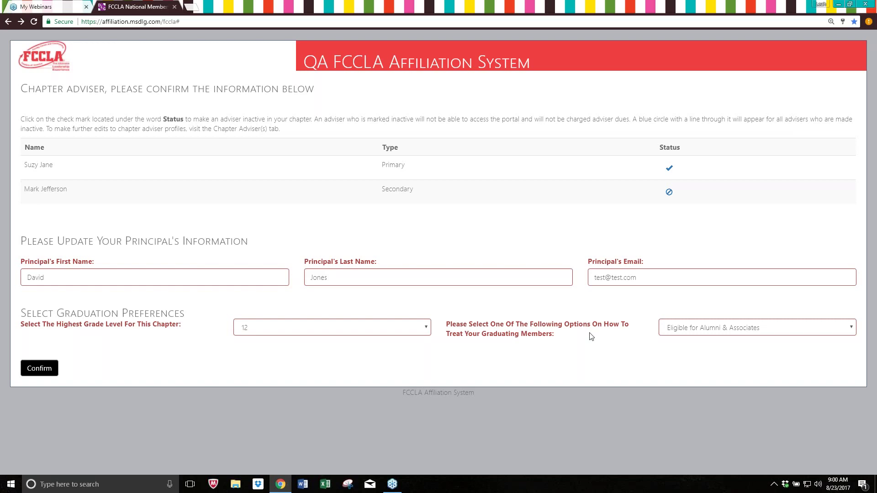
pyautogui.click(680, 329)
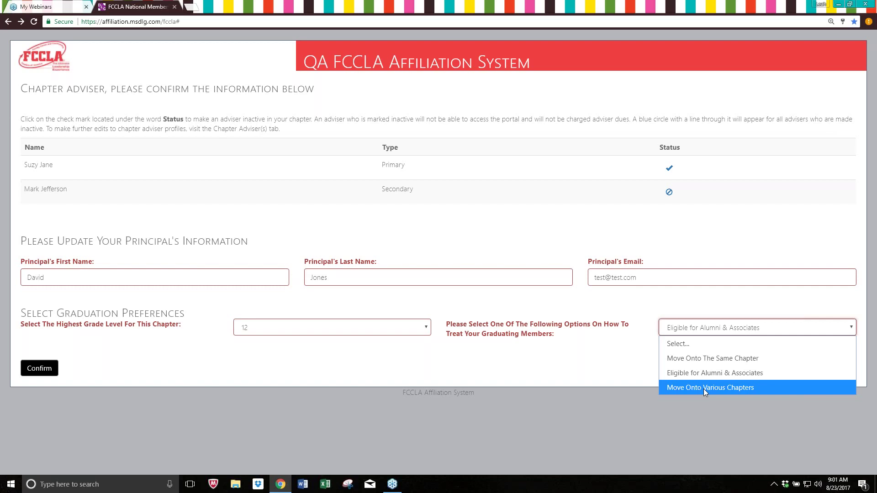
pyautogui.click(697, 373)
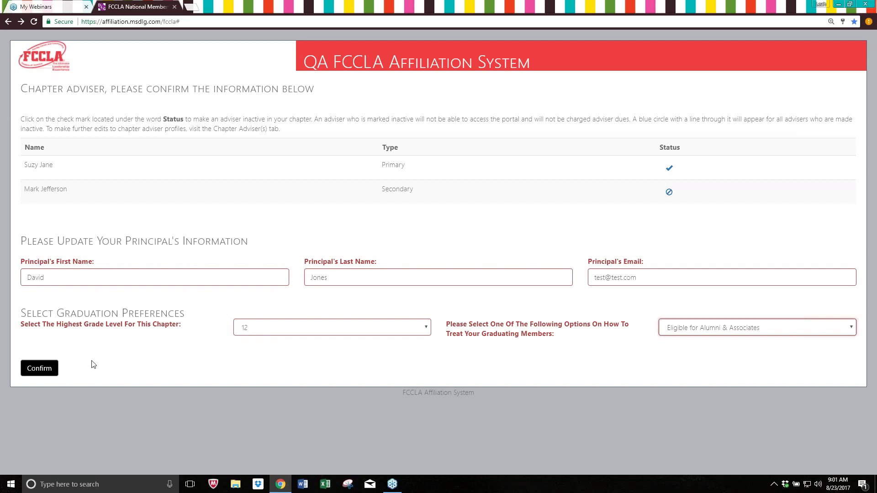
pyautogui.click(45, 372)
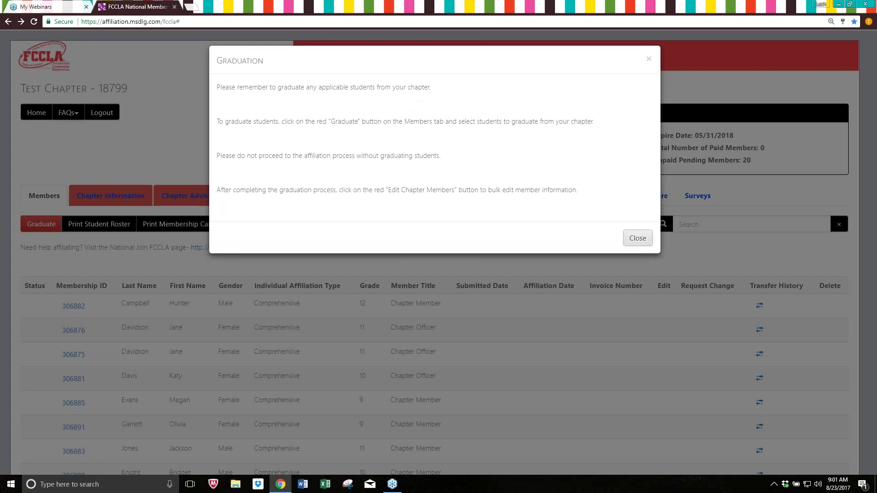
pyautogui.click(637, 238)
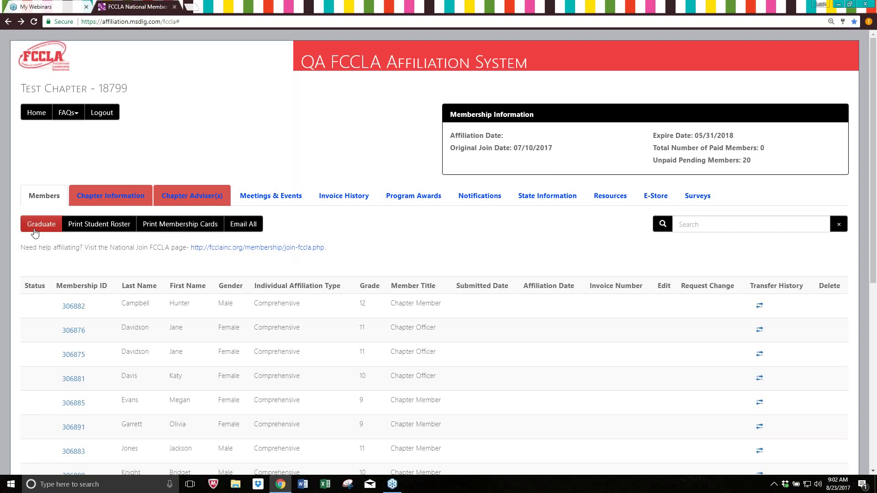
# Start the graduation process and mark both listed students as graduating.
pyautogui.click(35, 233)
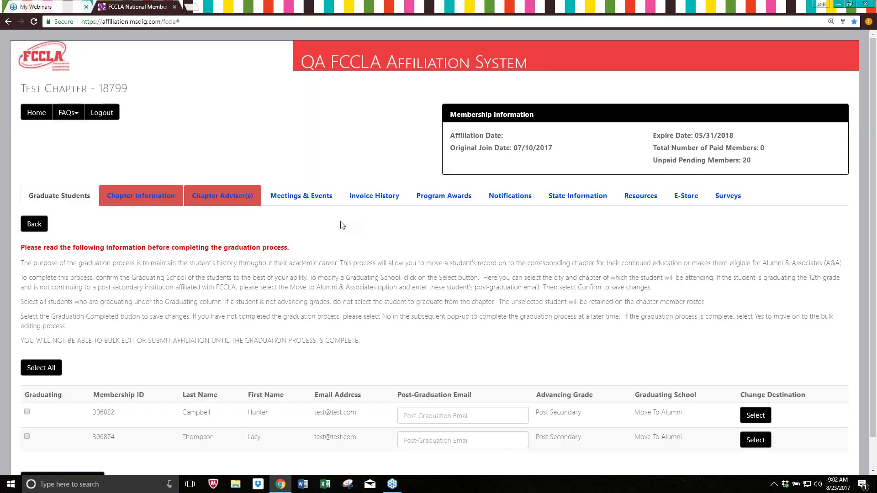
pyautogui.scroll(-1, 340, 225)
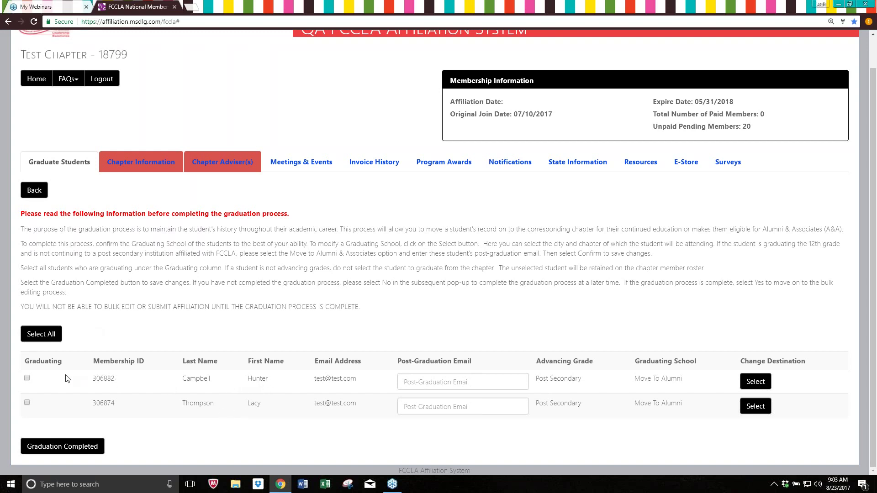
pyautogui.click(41, 334)
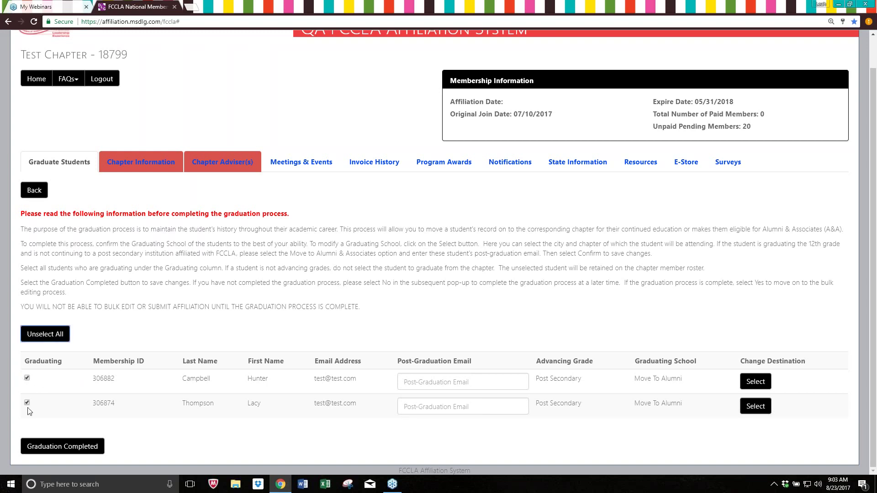
pyautogui.click(45, 336)
pyautogui.click(27, 379)
pyautogui.click(27, 403)
# Examine the city and chapter choices for changing the first graduating student's destination, without choosing any.
pyautogui.click(760, 388)
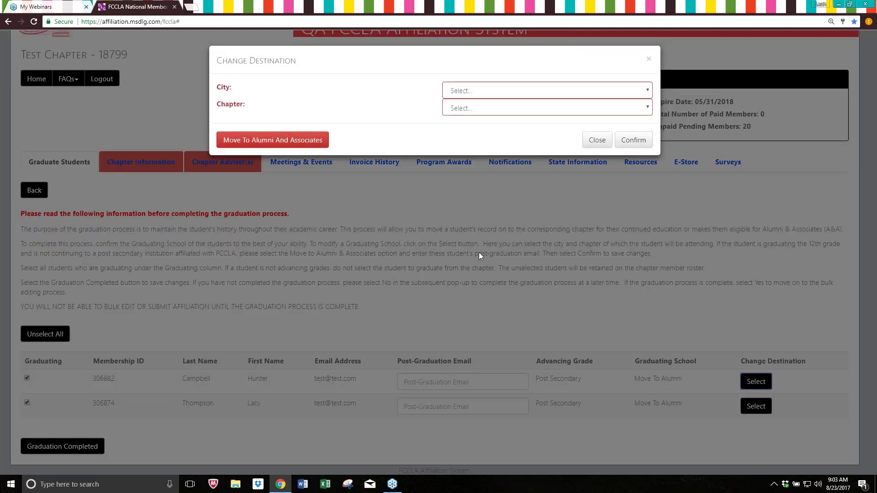
pyautogui.click(462, 90)
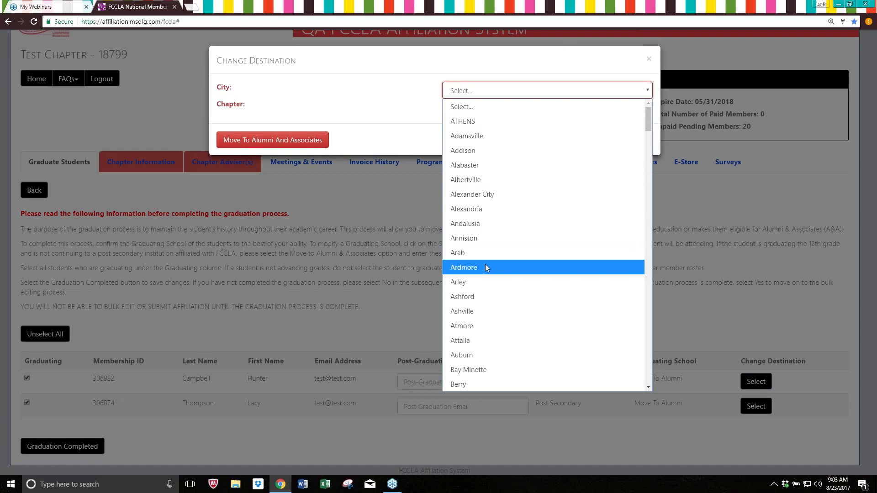
pyautogui.click(474, 87)
pyautogui.click(467, 108)
pyautogui.click(467, 108)
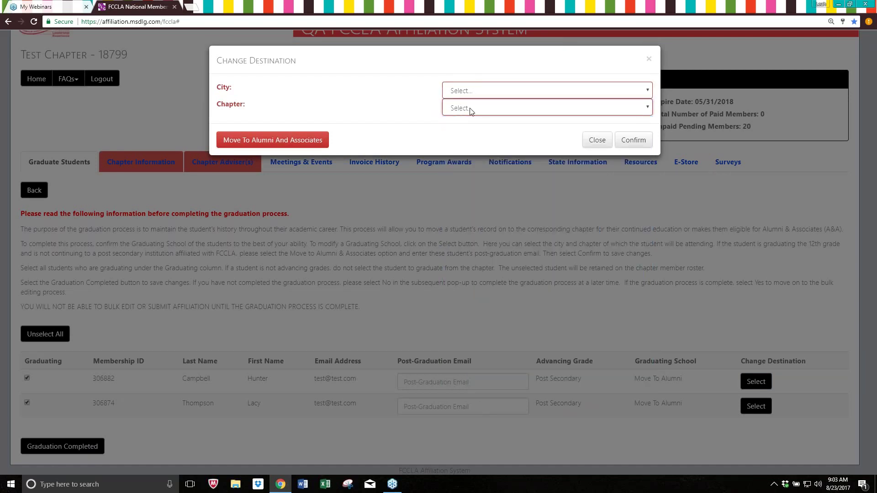
pyautogui.click(597, 140)
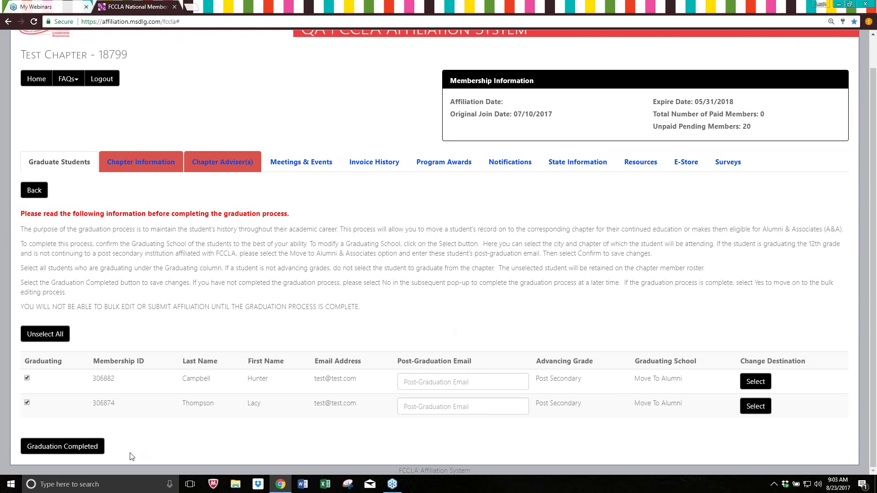
# Complete the graduation process, confirming that graduating the students is finished.
pyautogui.click(73, 447)
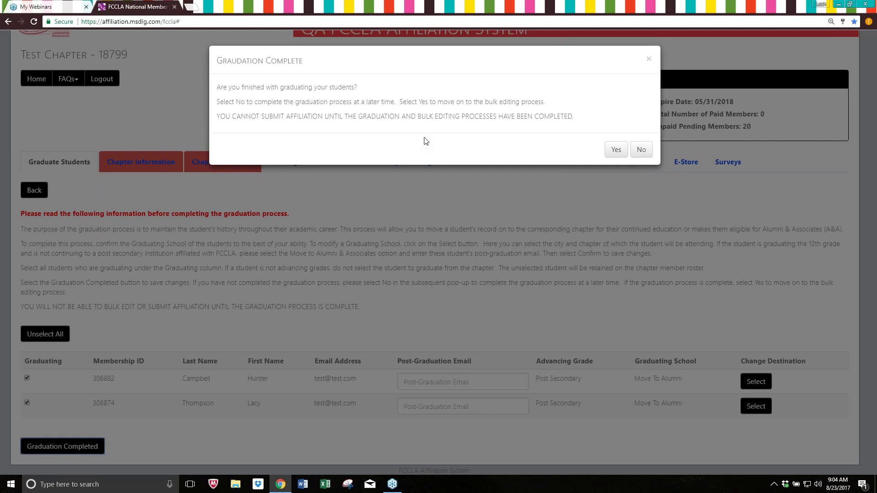
pyautogui.click(616, 151)
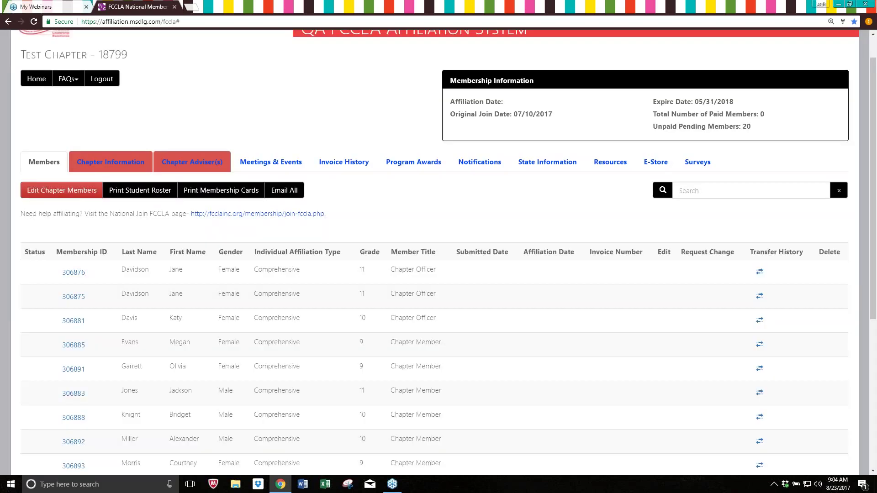
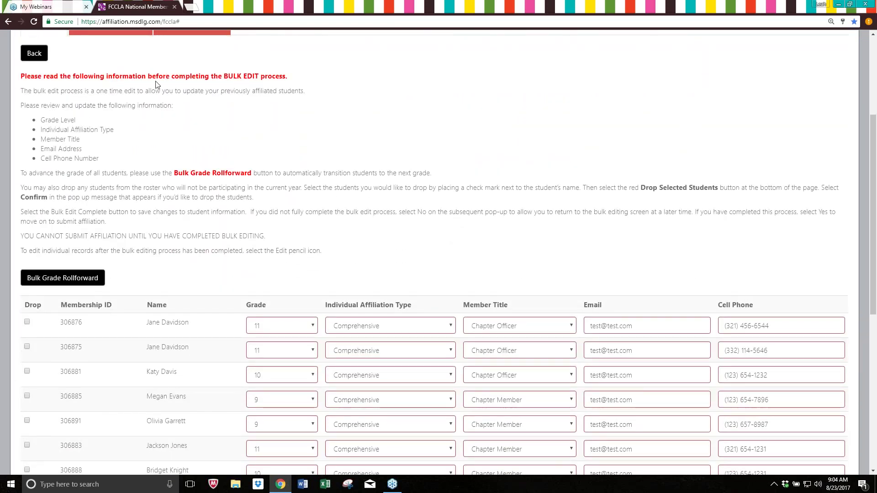
# Open bulk editing of the chapter members and roll forward the grades for all members.
pyautogui.scroll(-3, 470, 207)
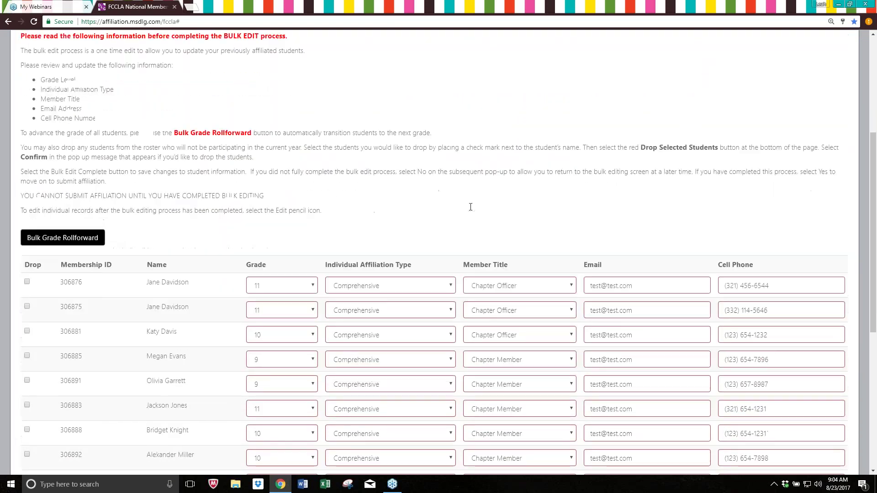
pyautogui.scroll(-1, 115, 182)
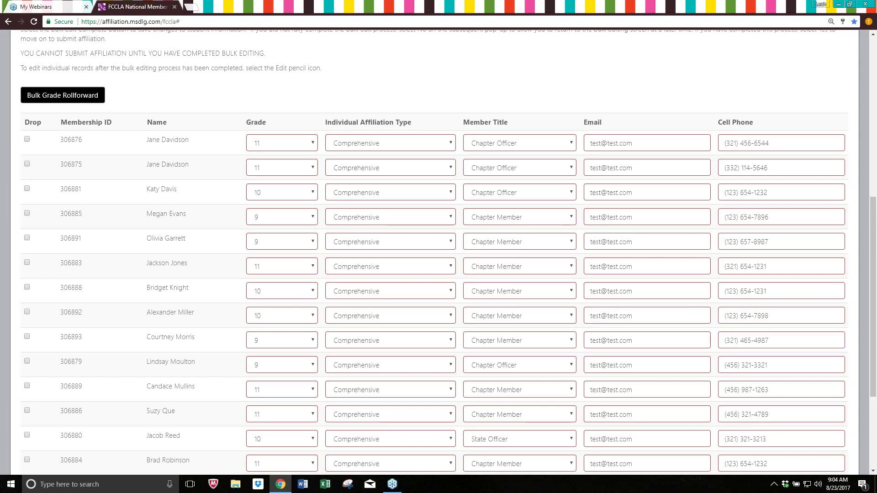
pyautogui.click(63, 95)
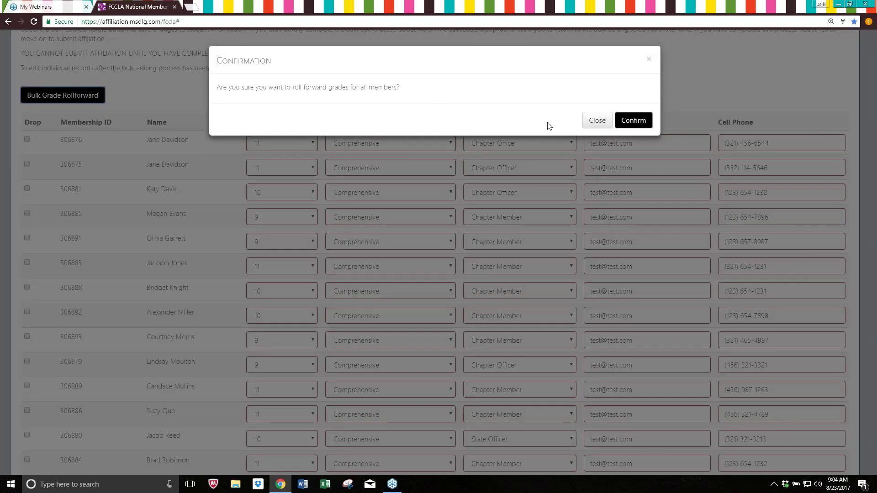
pyautogui.click(633, 120)
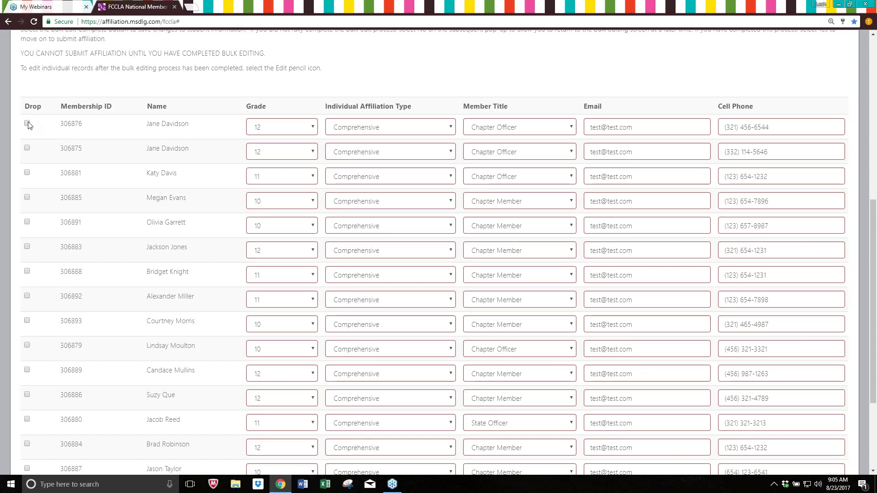
# Drop the students in the third and fifth rows of the bulk edit list from the program.
pyautogui.click(27, 173)
pyautogui.click(26, 223)
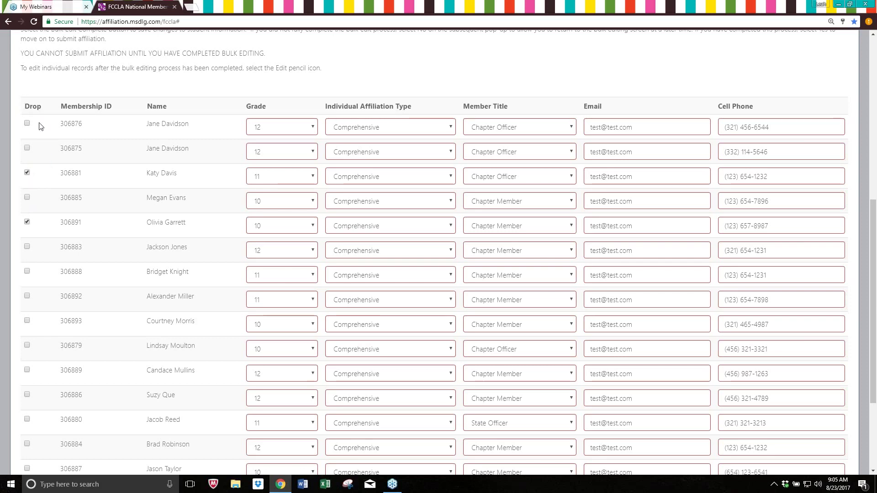
pyautogui.scroll(-3, 97, 199)
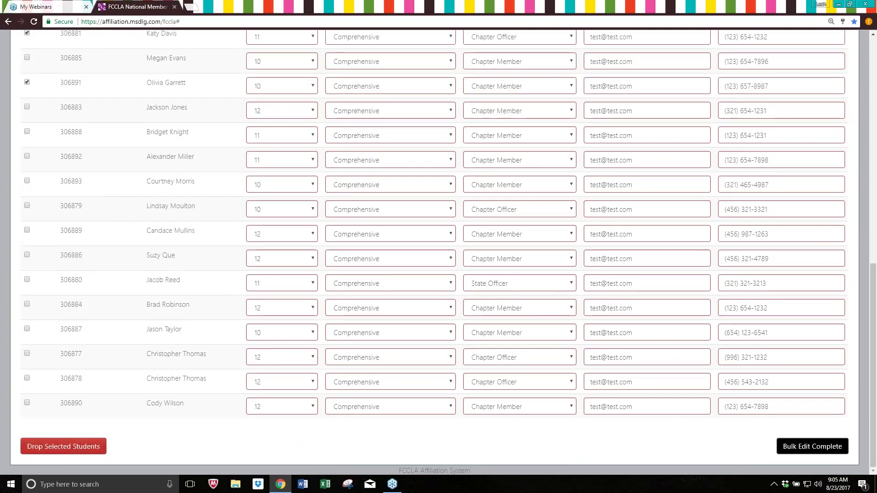
pyautogui.click(55, 452)
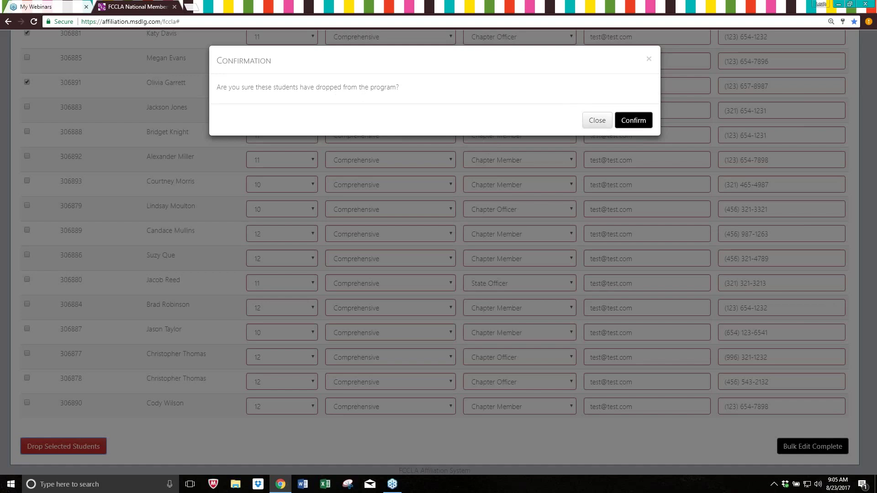
pyautogui.click(634, 120)
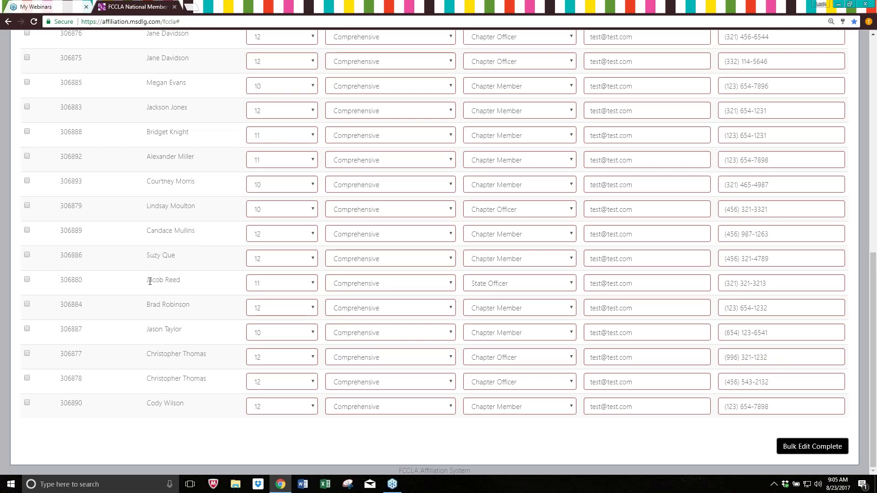
# Check the remaining students in the bulk edit list and complete the bulk editing process.
pyautogui.scroll(5, 150, 282)
pyautogui.scroll(-4, 172, 229)
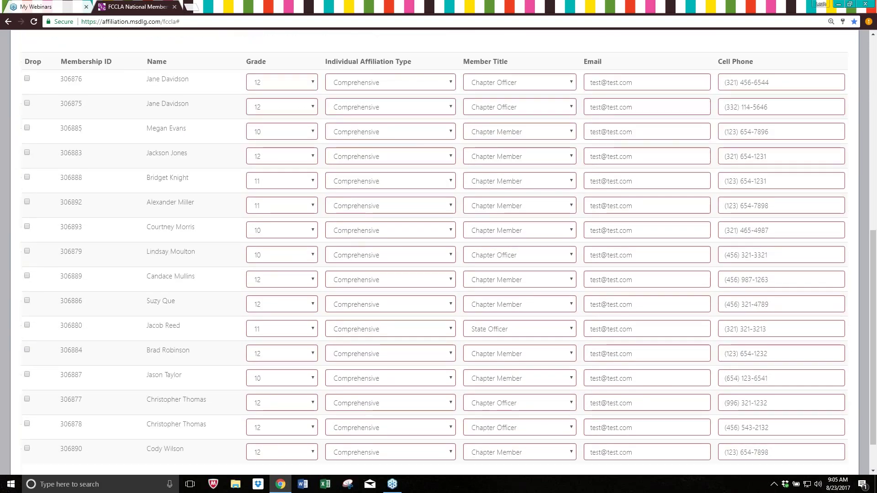
pyautogui.scroll(-2, 434, 251)
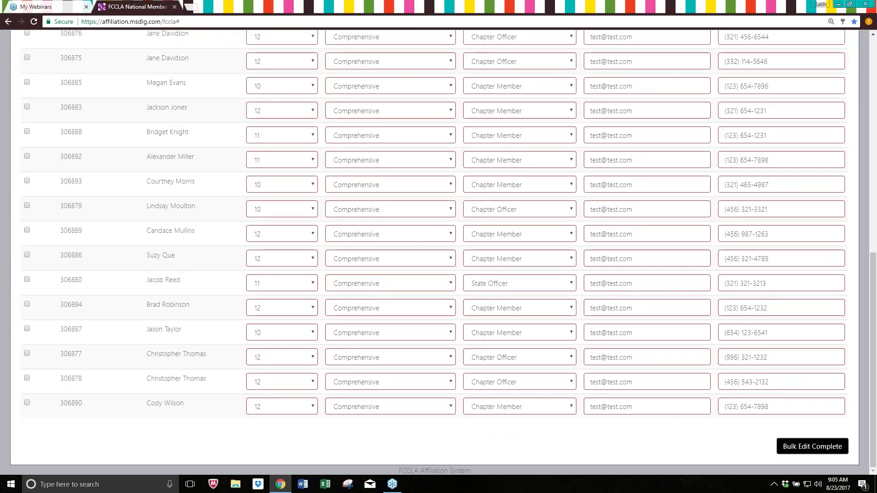
pyautogui.scroll(2, 571, 308)
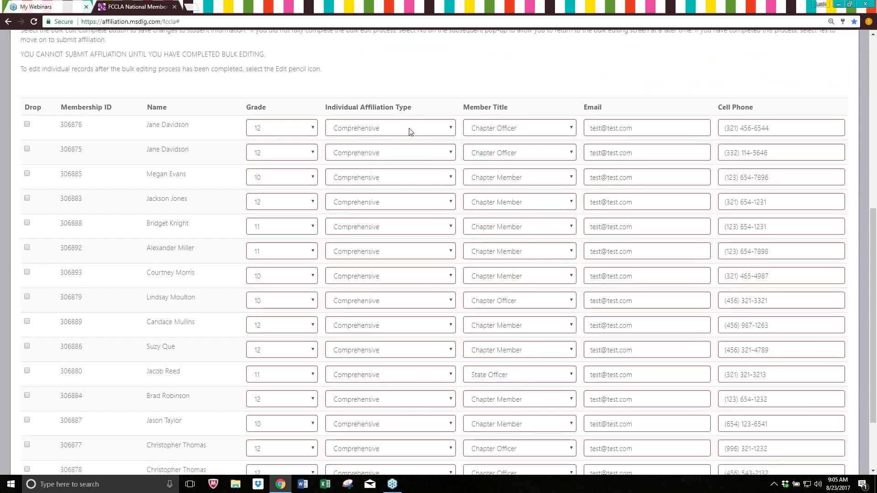
pyautogui.scroll(-2, 382, 189)
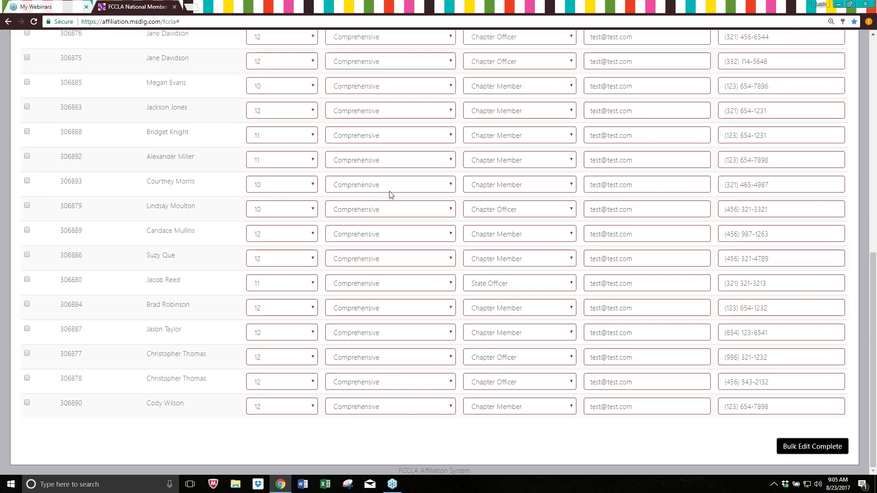
pyautogui.click(808, 450)
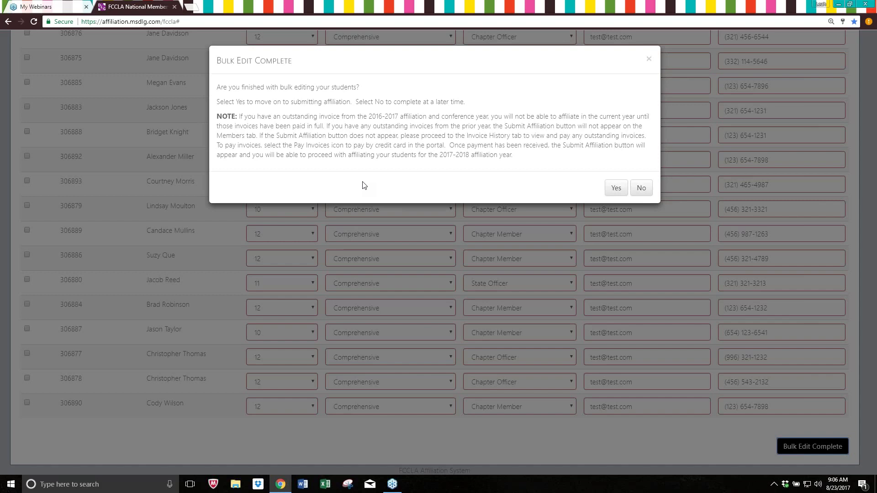
pyautogui.click(616, 189)
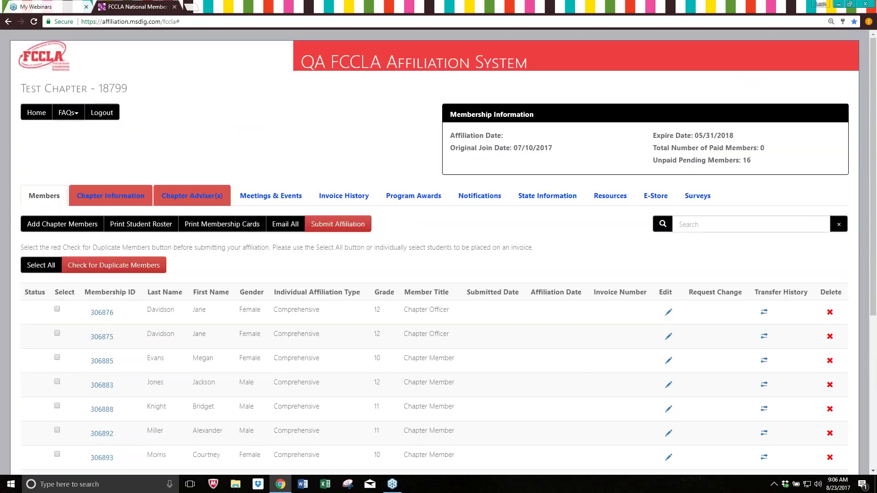
pyautogui.scroll(-4, 295, 302)
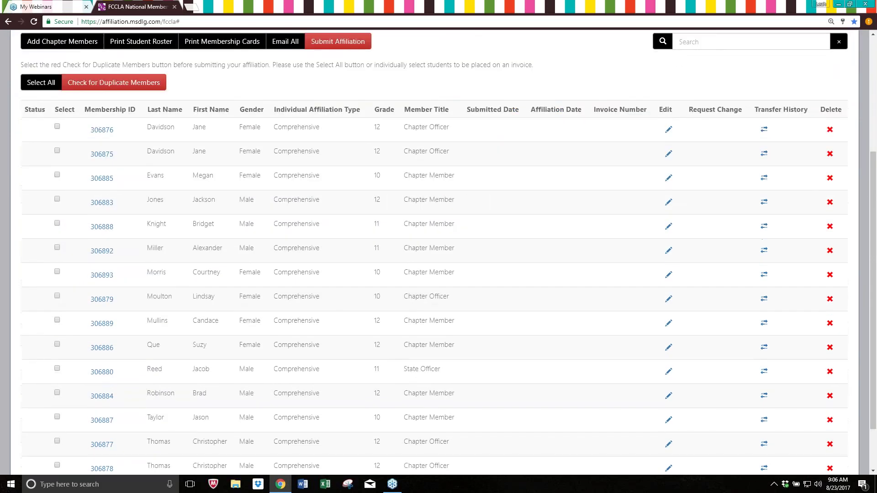
pyautogui.scroll(-2, 434, 253)
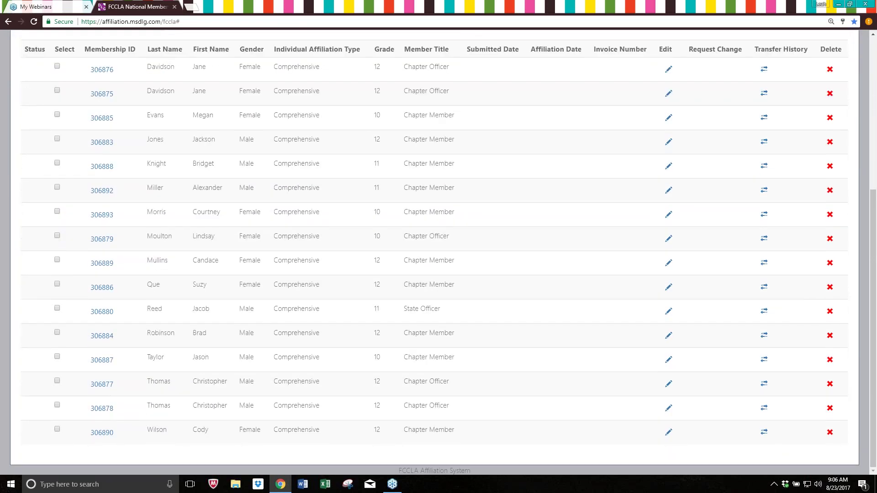
# Check the chapter roster for duplicate members and remove the first entry of each duplicated pair.
pyautogui.scroll(4, 290, 306)
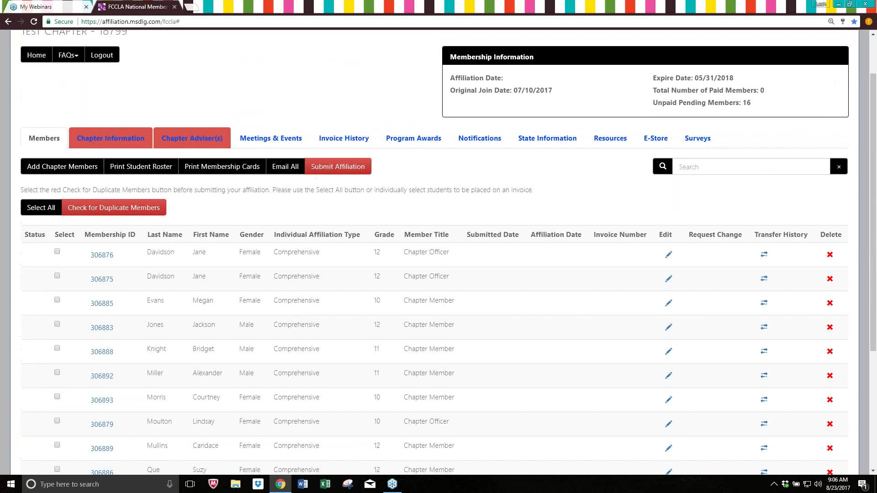
pyautogui.scroll(2, 289, 304)
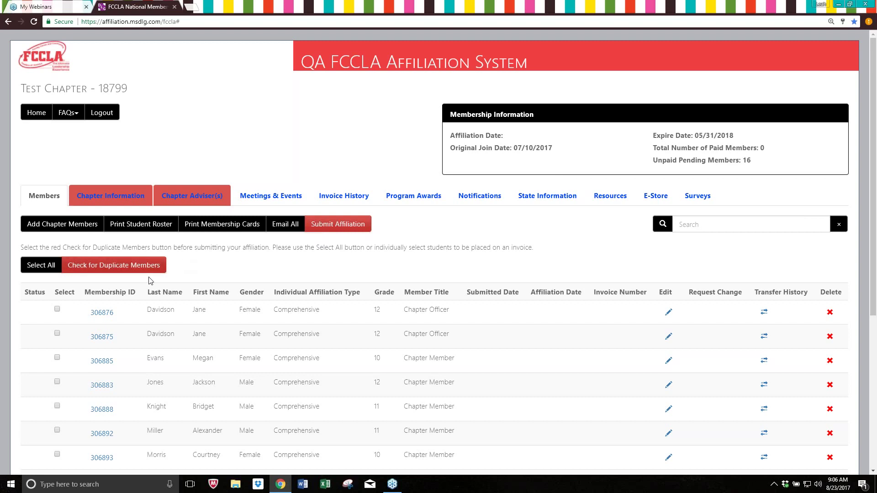
pyautogui.click(114, 265)
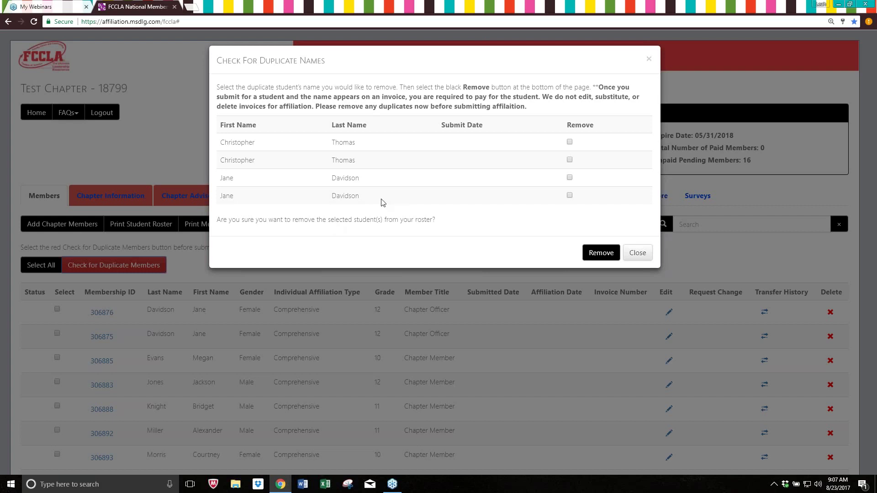
pyautogui.click(570, 142)
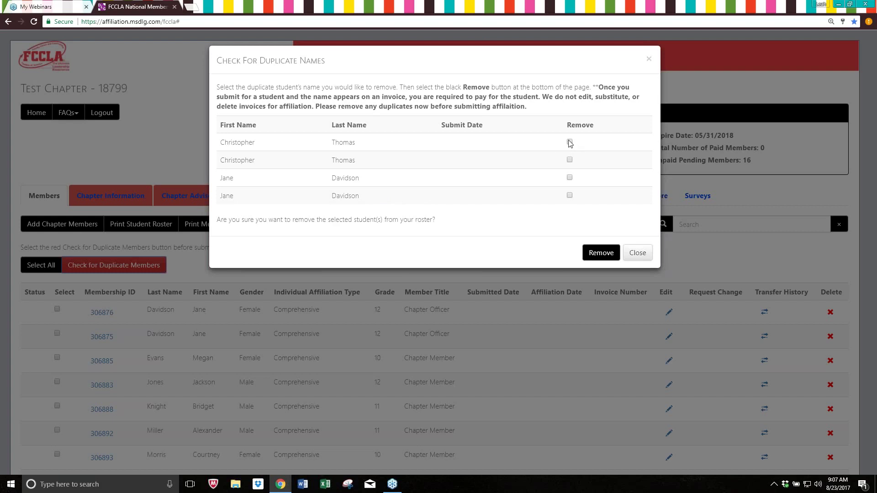
pyautogui.click(570, 178)
pyautogui.click(594, 251)
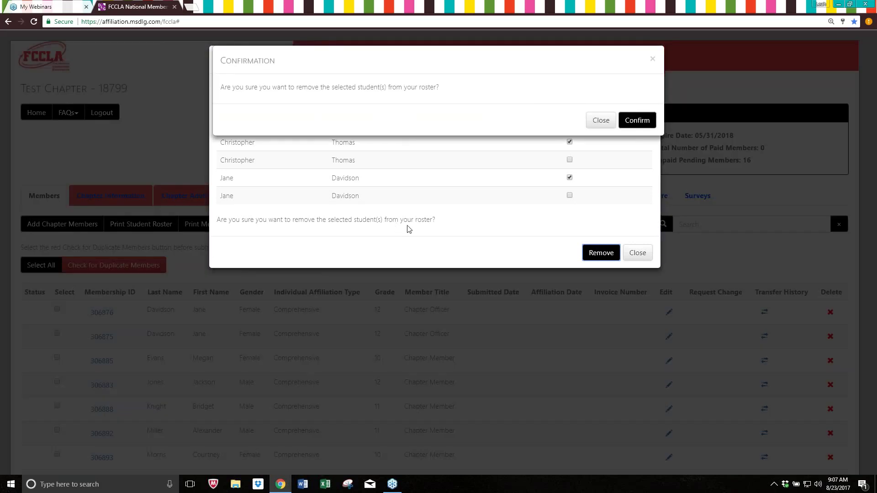
pyautogui.click(637, 118)
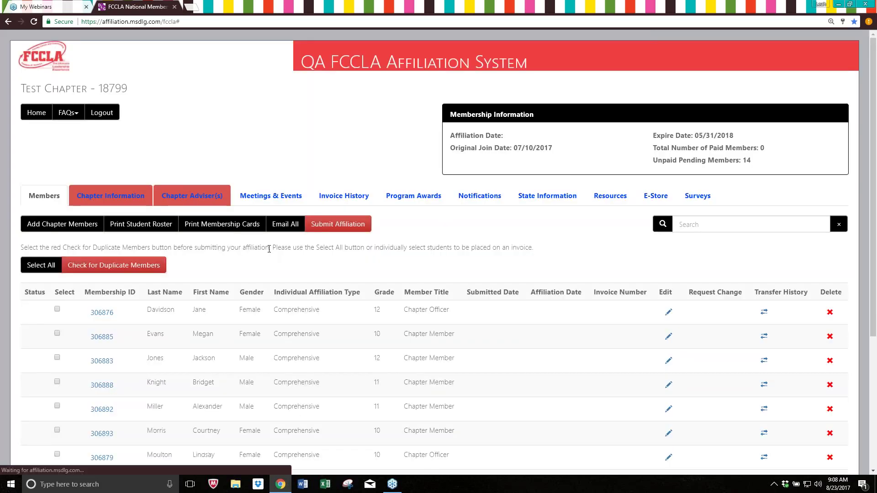
# Review the member roster, and view the affiliation charges with no members selected without confirming the submission.
pyautogui.scroll(-2, 254, 236)
pyautogui.scroll(-1, 253, 236)
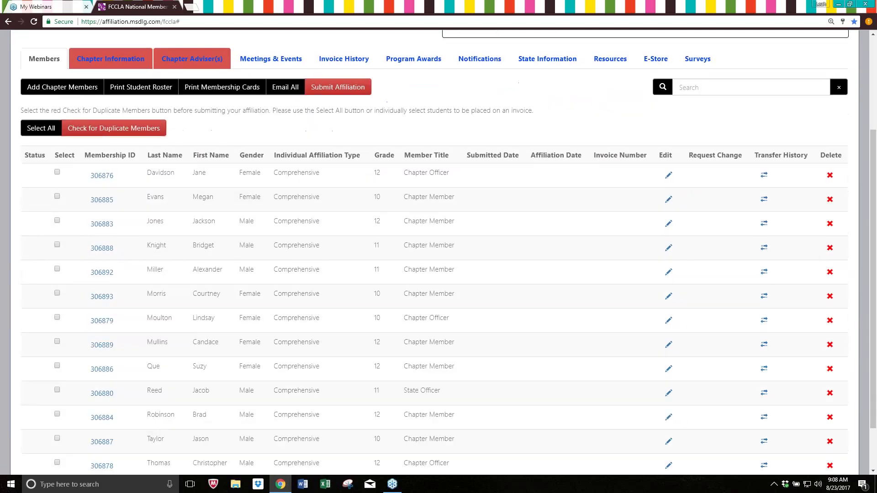
pyautogui.scroll(-1, 208, 185)
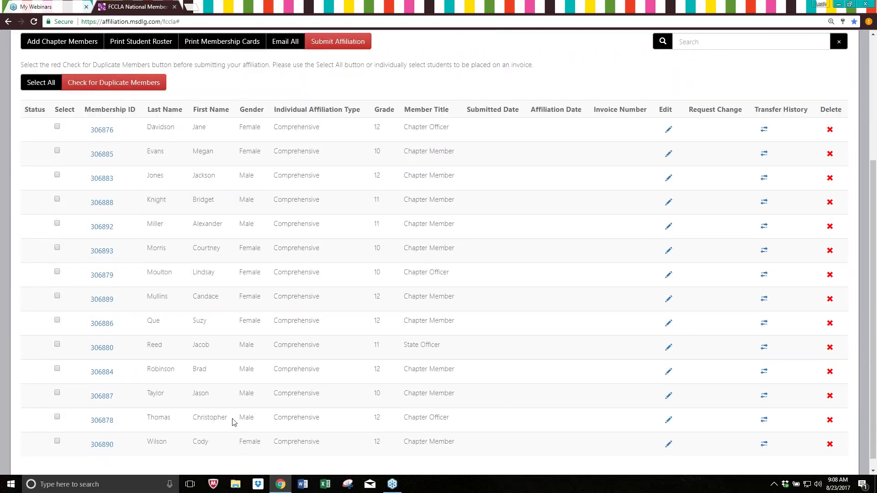
pyautogui.scroll(4, 242, 417)
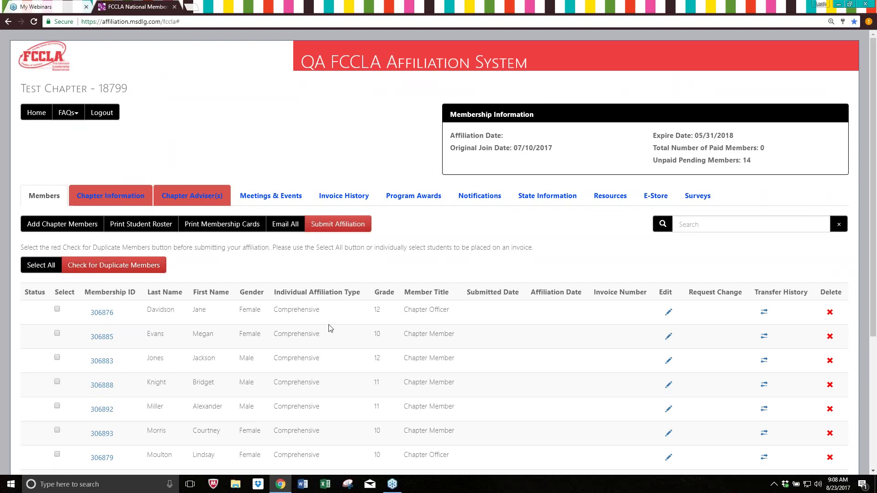
pyautogui.click(347, 228)
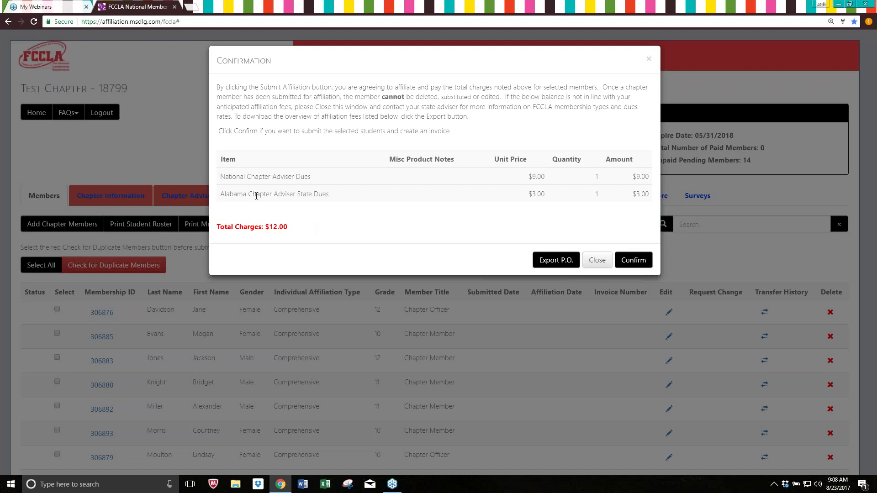
pyautogui.click(597, 260)
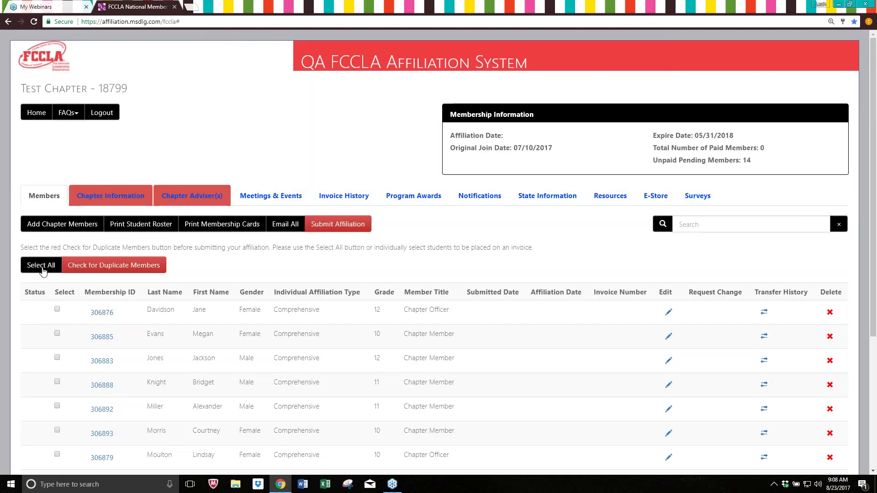
# Select all members for affiliation, and export the P.O. of their charges and view it as charges.pdf.
pyautogui.click(57, 310)
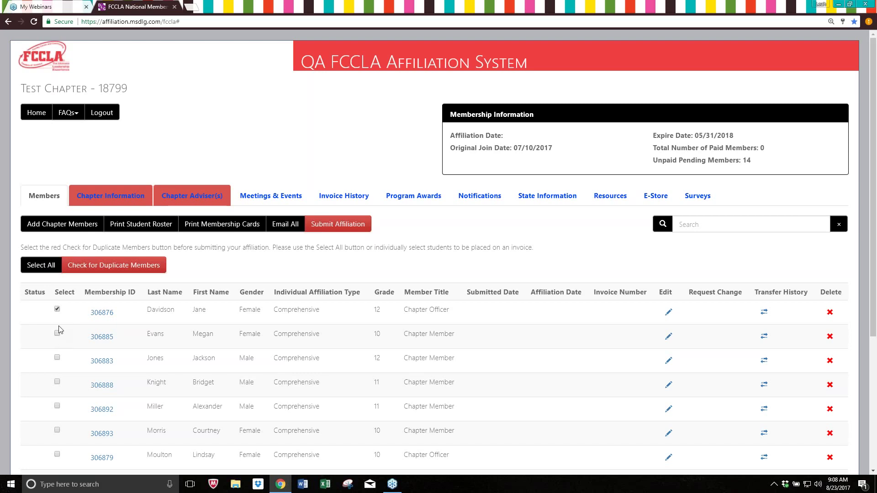
pyautogui.click(40, 267)
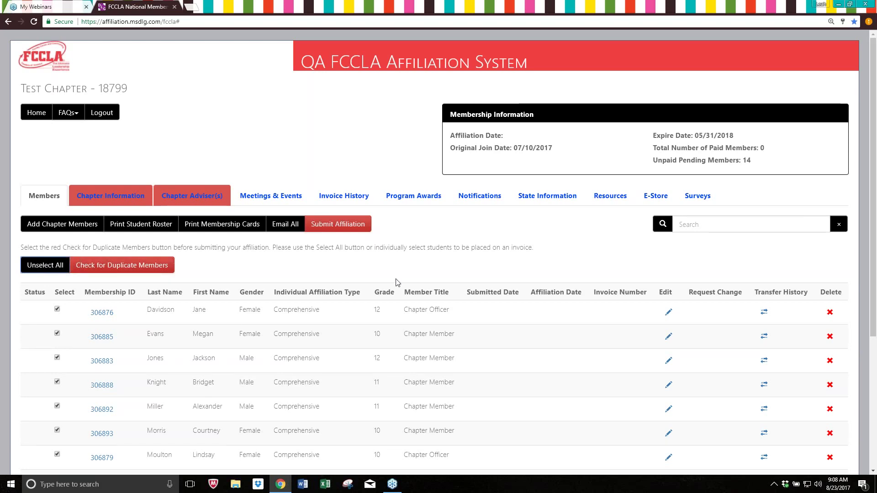
pyautogui.click(352, 227)
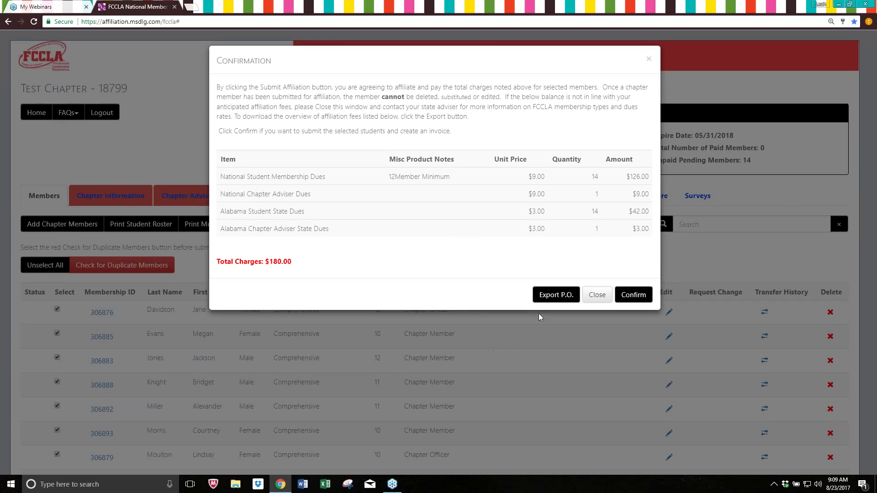
pyautogui.click(555, 295)
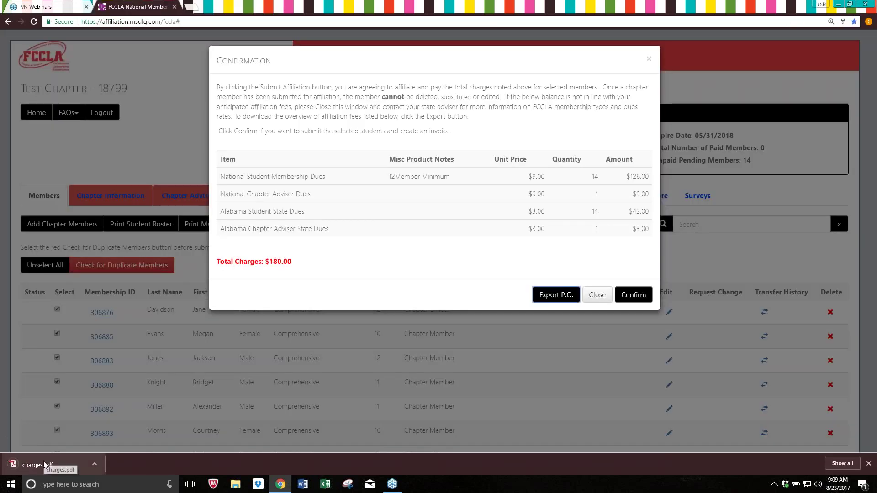
pyautogui.click(43, 462)
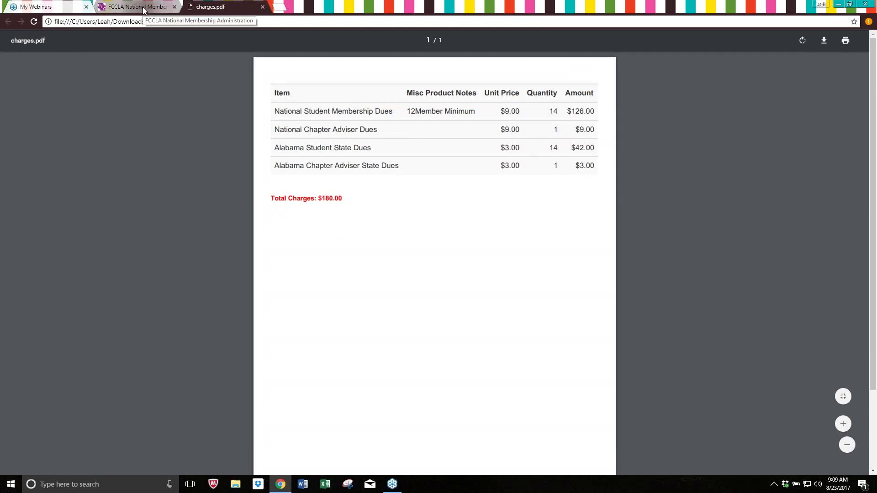
pyautogui.click(143, 8)
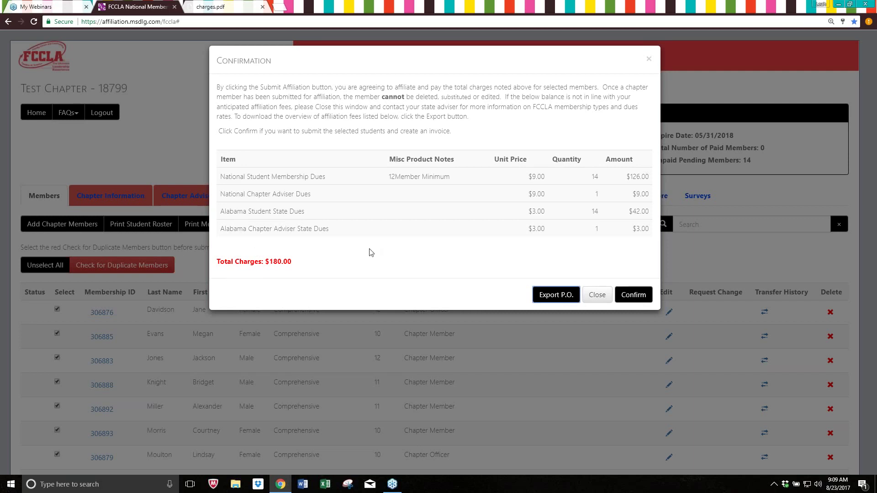
# Confirm the affiliation submission for the selected members and open the resulting invoice.
pyautogui.click(644, 297)
pyautogui.click(635, 296)
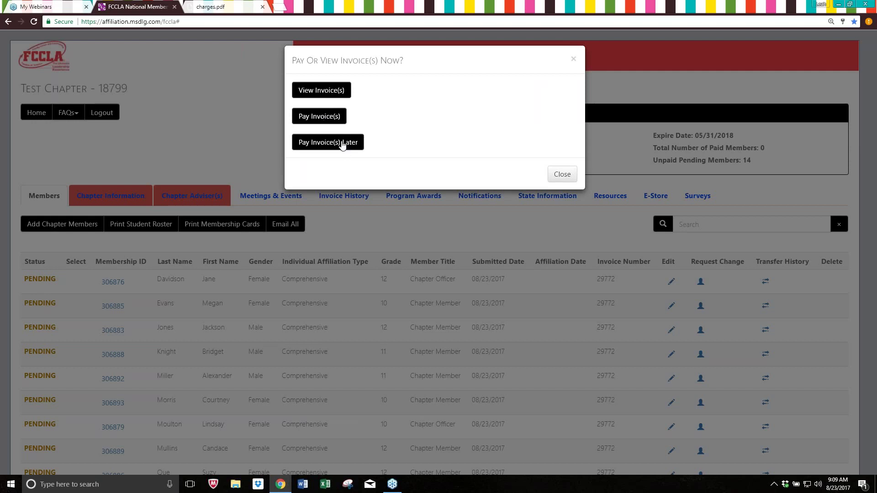
pyautogui.click(316, 91)
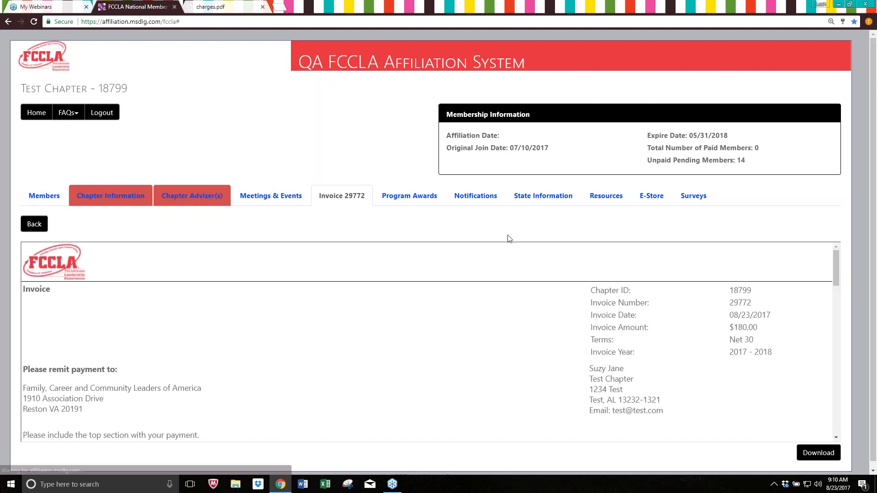
# Read through the invoice's remittance details, dues and member lists, and locate the same affiliation invoice in the invoice history.
pyautogui.scroll(-2, 434, 294)
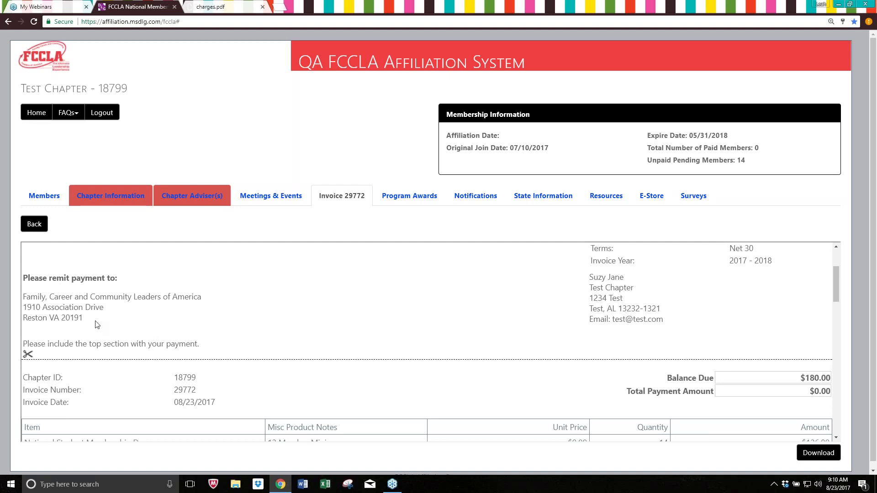
pyautogui.scroll(-3, 466, 295)
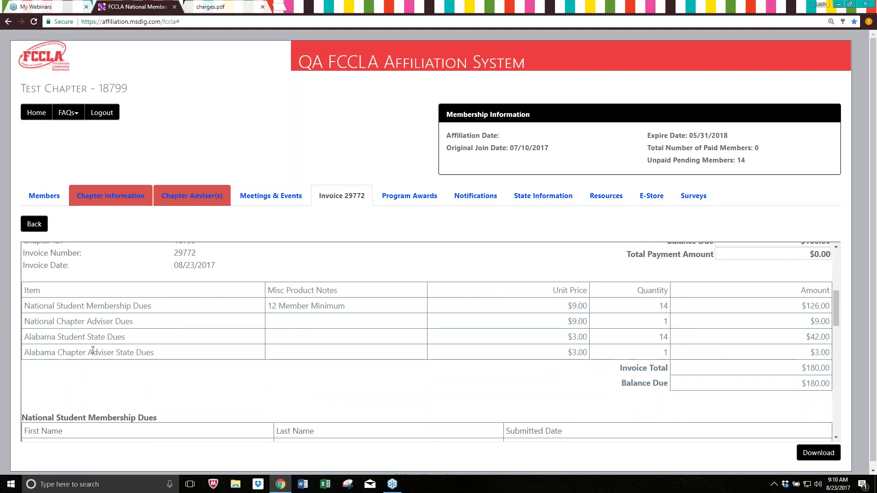
pyautogui.scroll(-6, 283, 313)
pyautogui.scroll(-8, 426, 343)
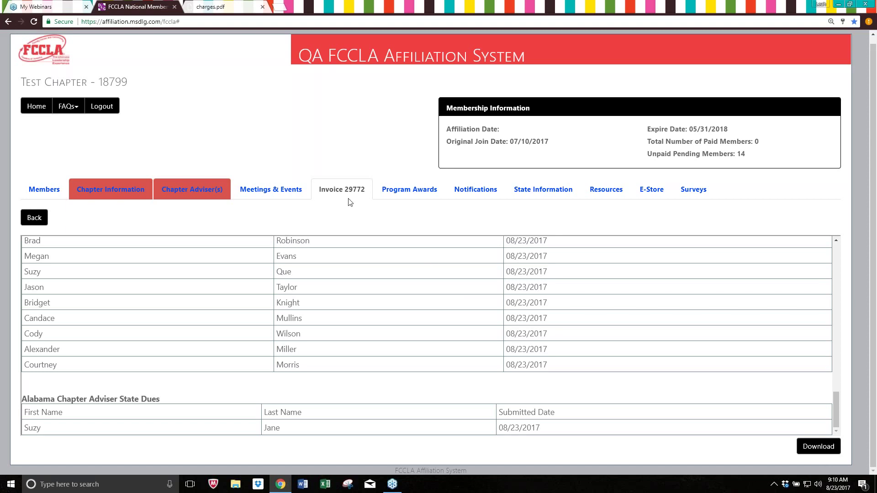
pyautogui.click(35, 218)
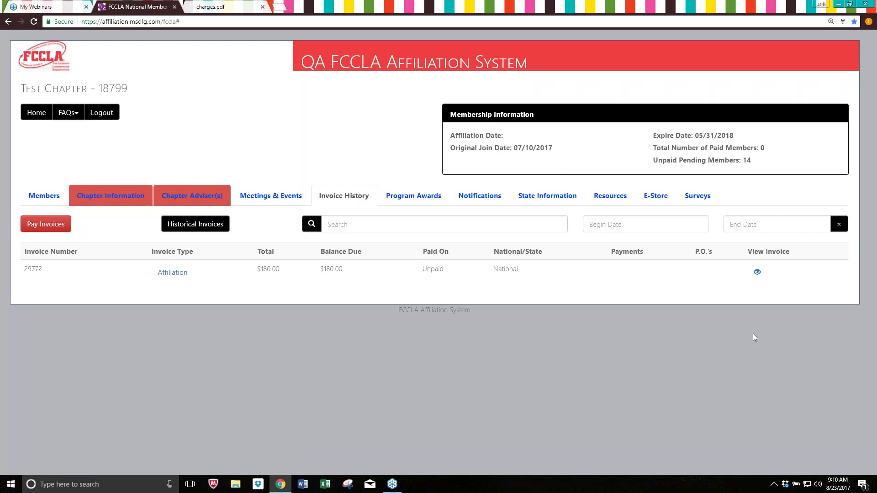
pyautogui.click(757, 273)
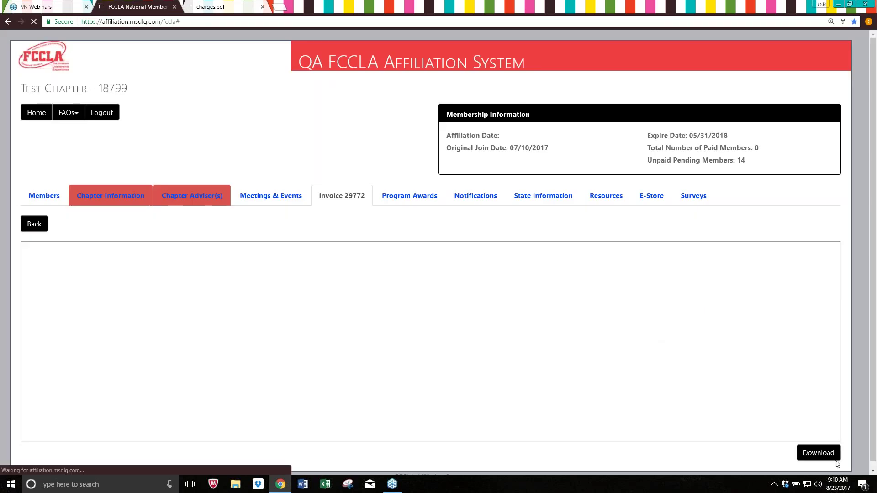
pyautogui.click(40, 228)
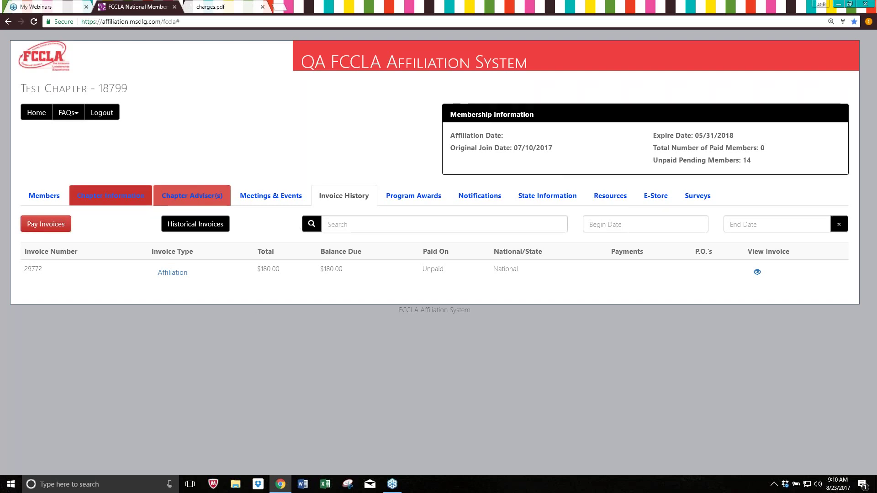
# Look over the chapter information page and the chapter adviser list, dismissing the alert about updating advisers.
pyautogui.click(125, 197)
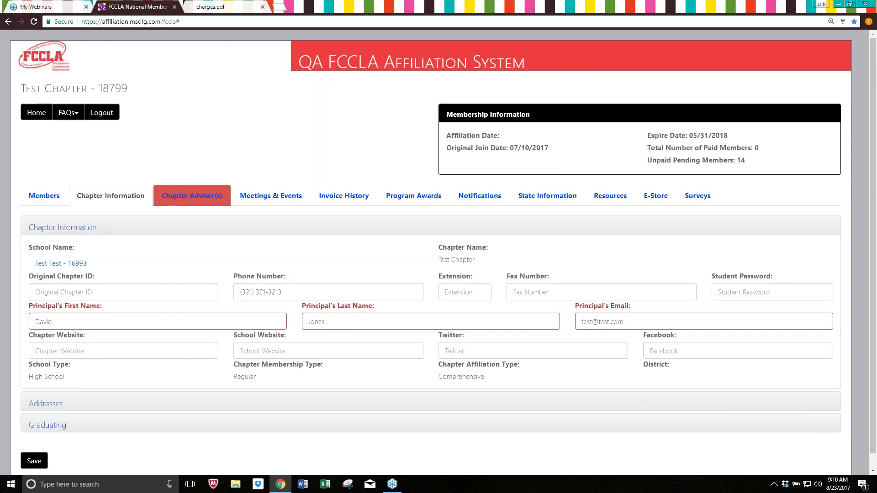
pyautogui.scroll(-1, 332, 293)
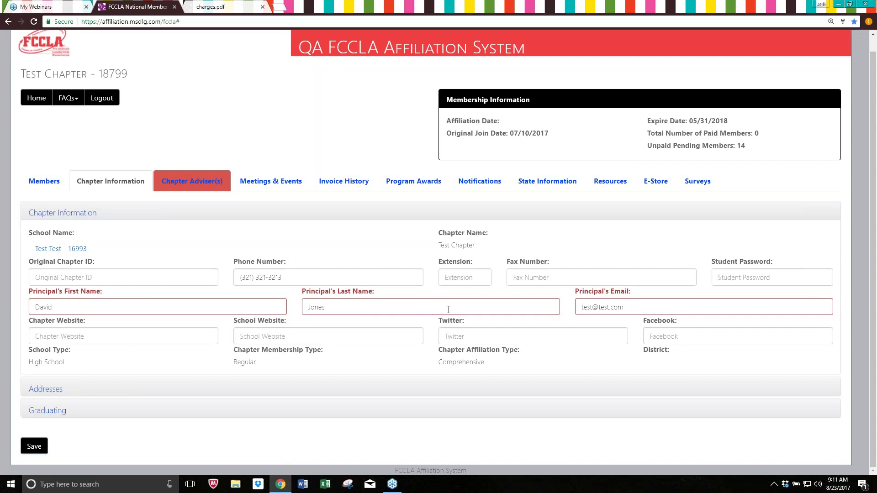
pyautogui.click(228, 193)
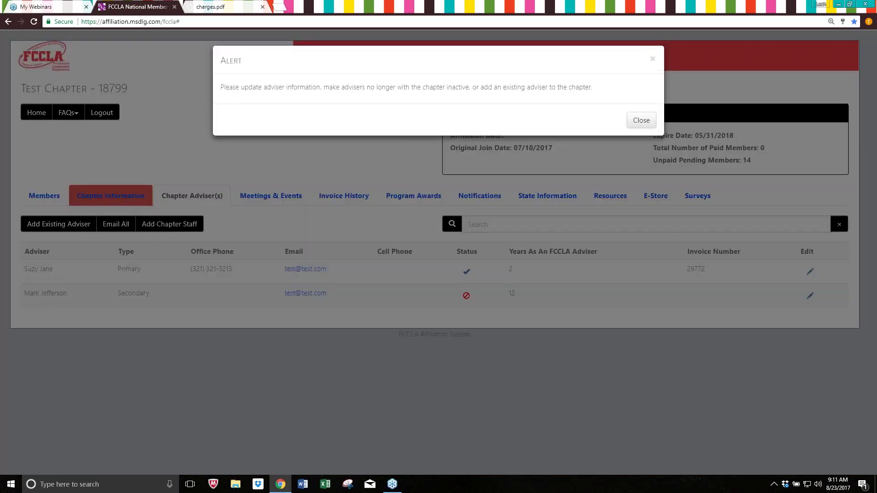
pyautogui.click(648, 124)
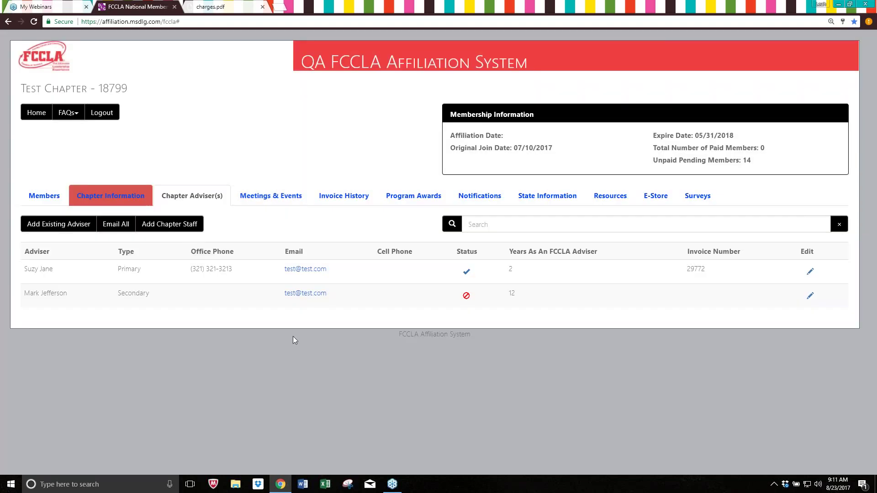